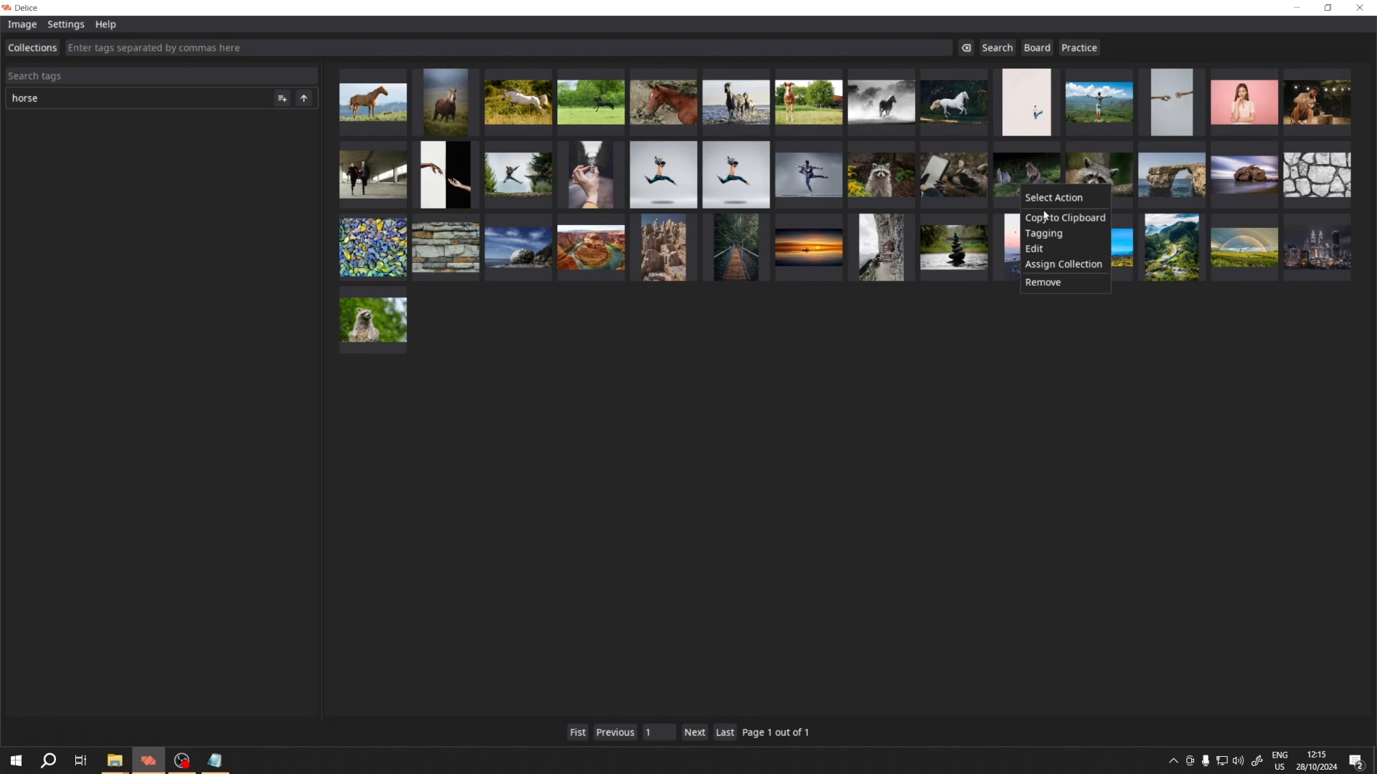
Step: Open the image of the standing raccoon for tagging and add the tags "racoon" and "animal" to the whole image
click(1053, 237)
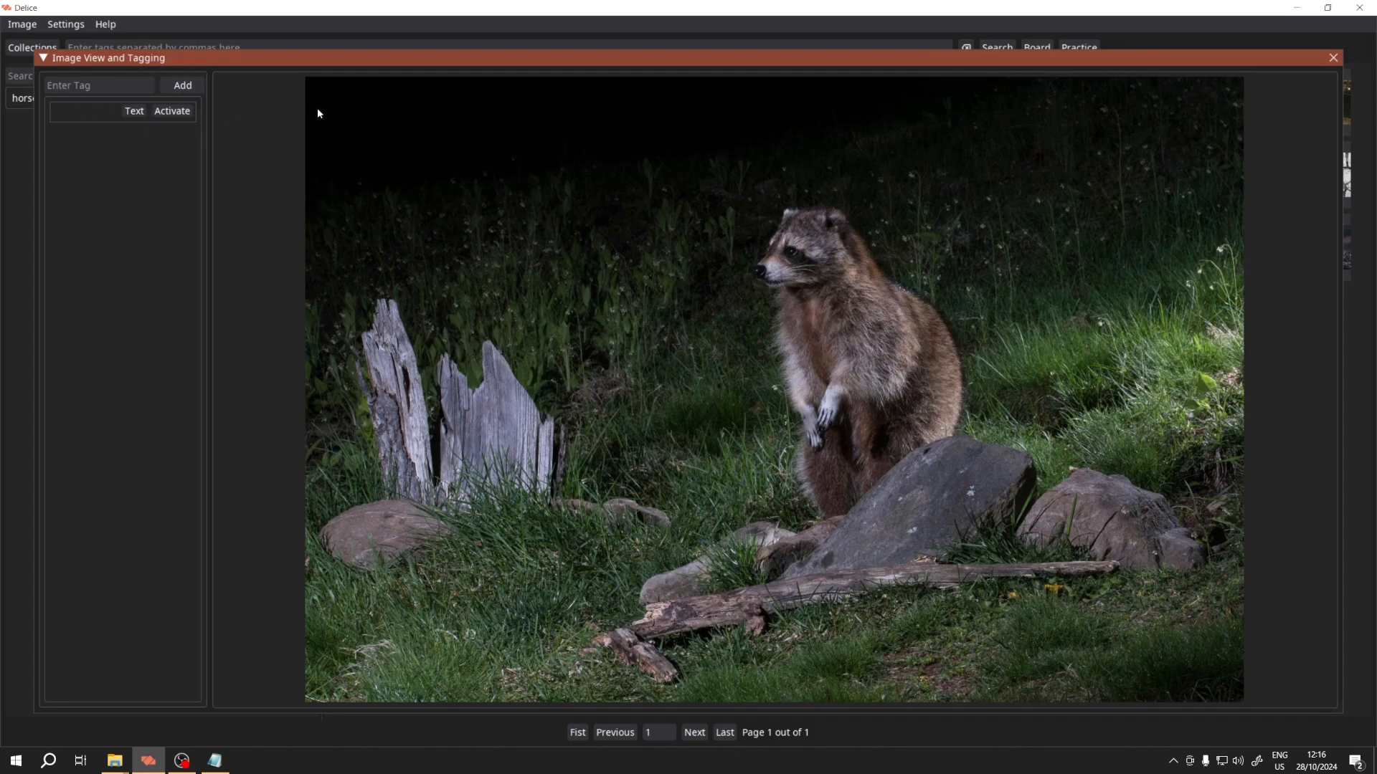
click(79, 85)
text(racoon)
click(185, 86)
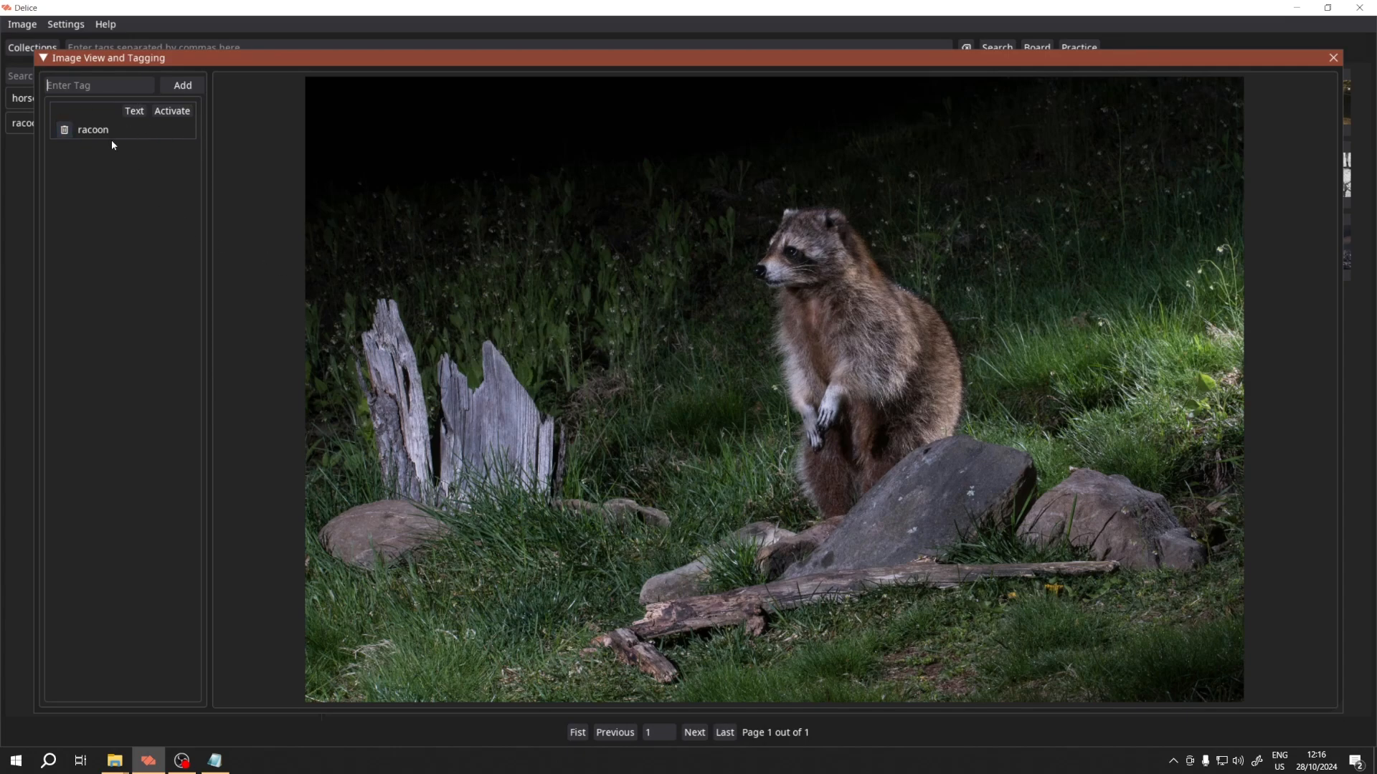
text(animal)
key(Return)
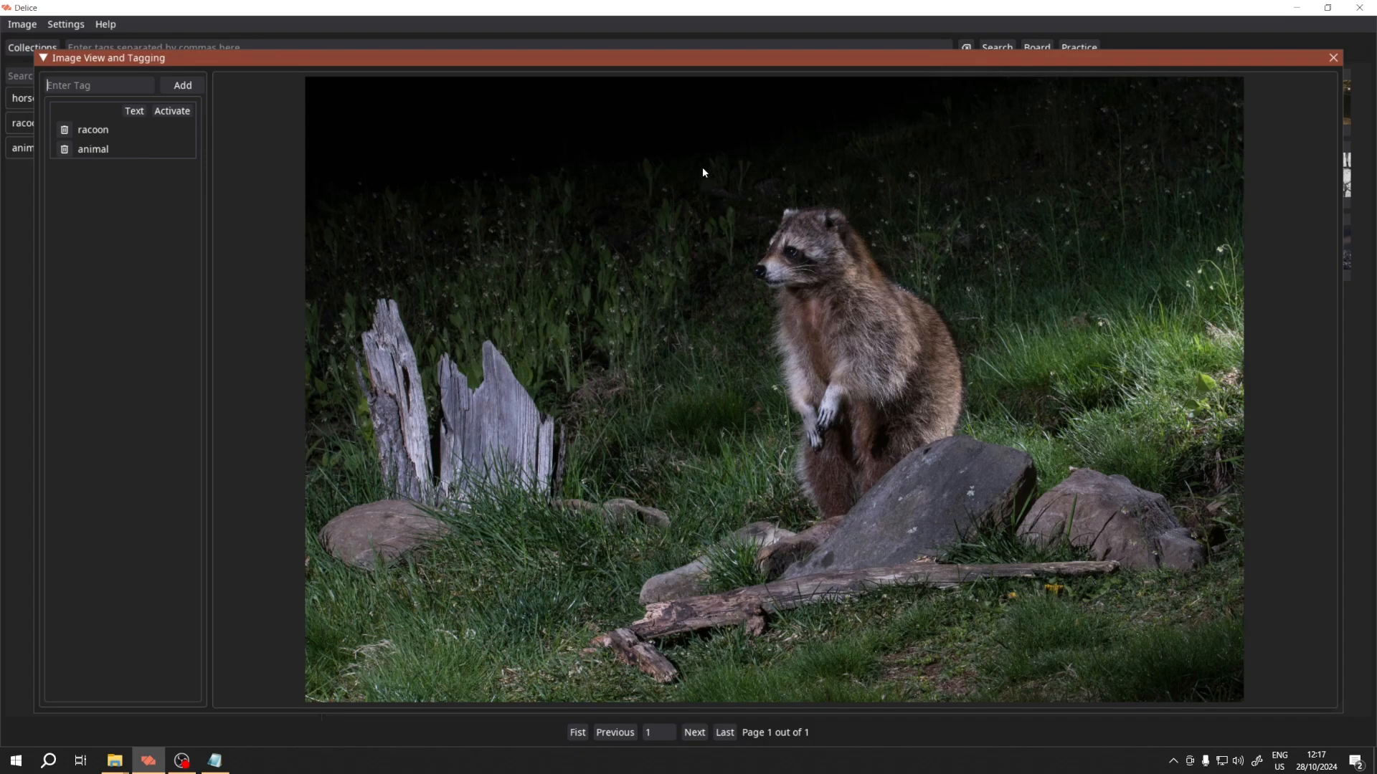
Step: Mark a region of interest around the whole raccoon and tag that region "racoon" and "animal"
drag(703, 161, 1003, 549)
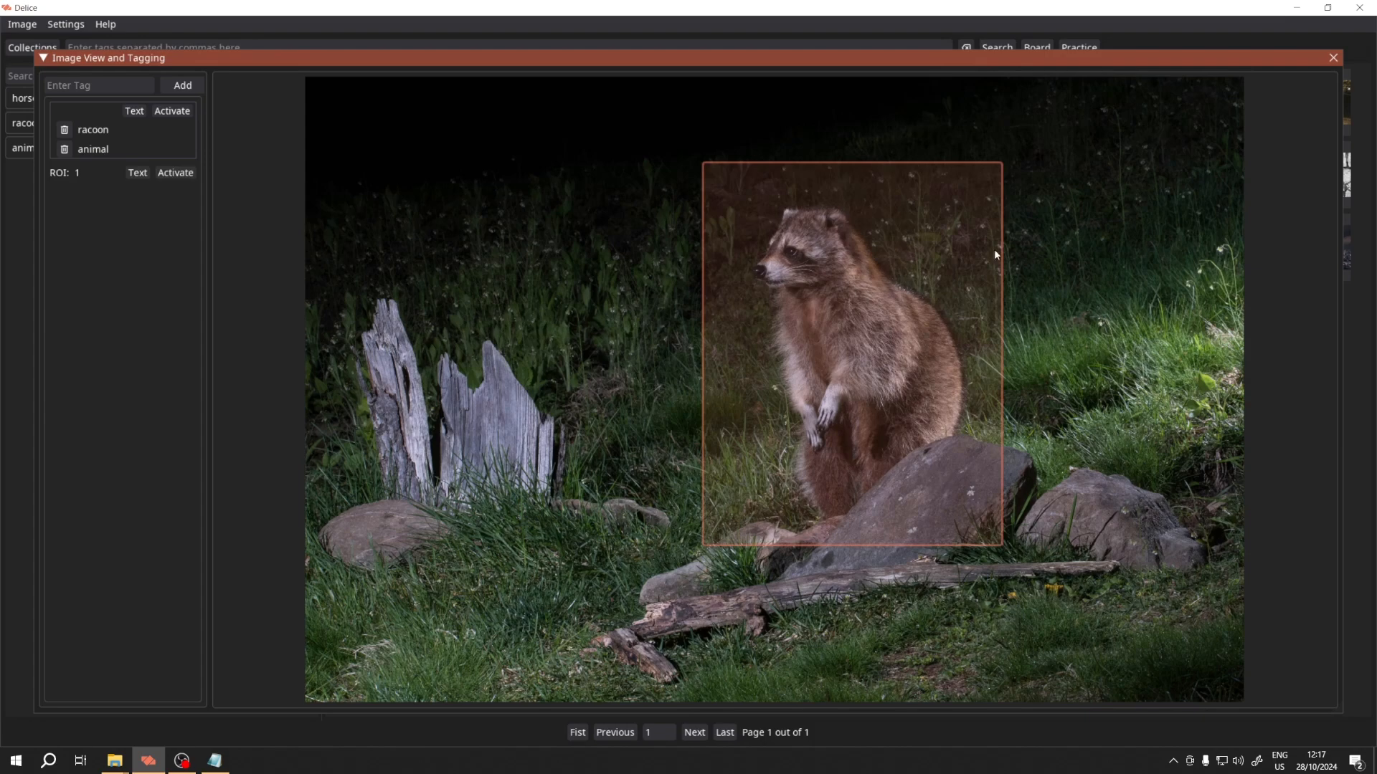
click(751, 304)
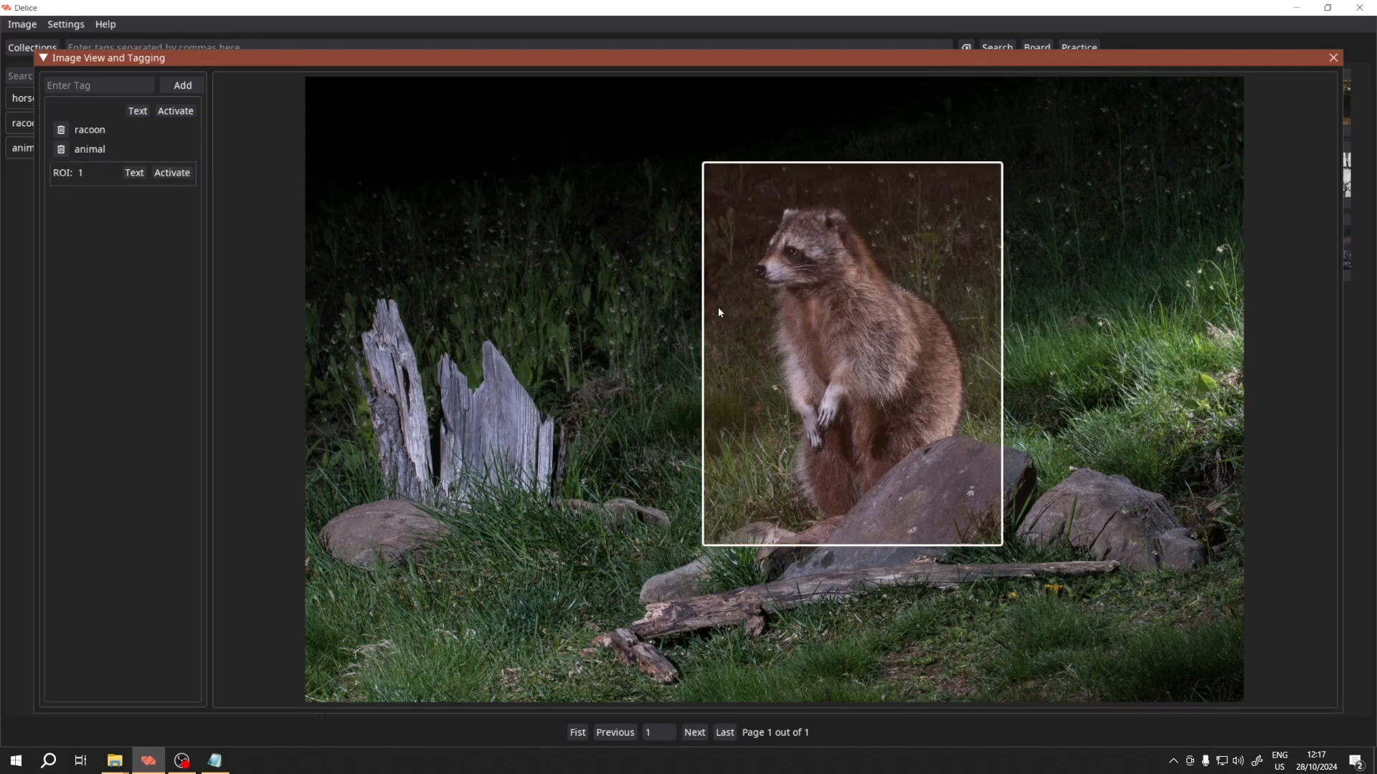
click(115, 83)
text(racoon)
key(Return)
text(animal)
key(Return)
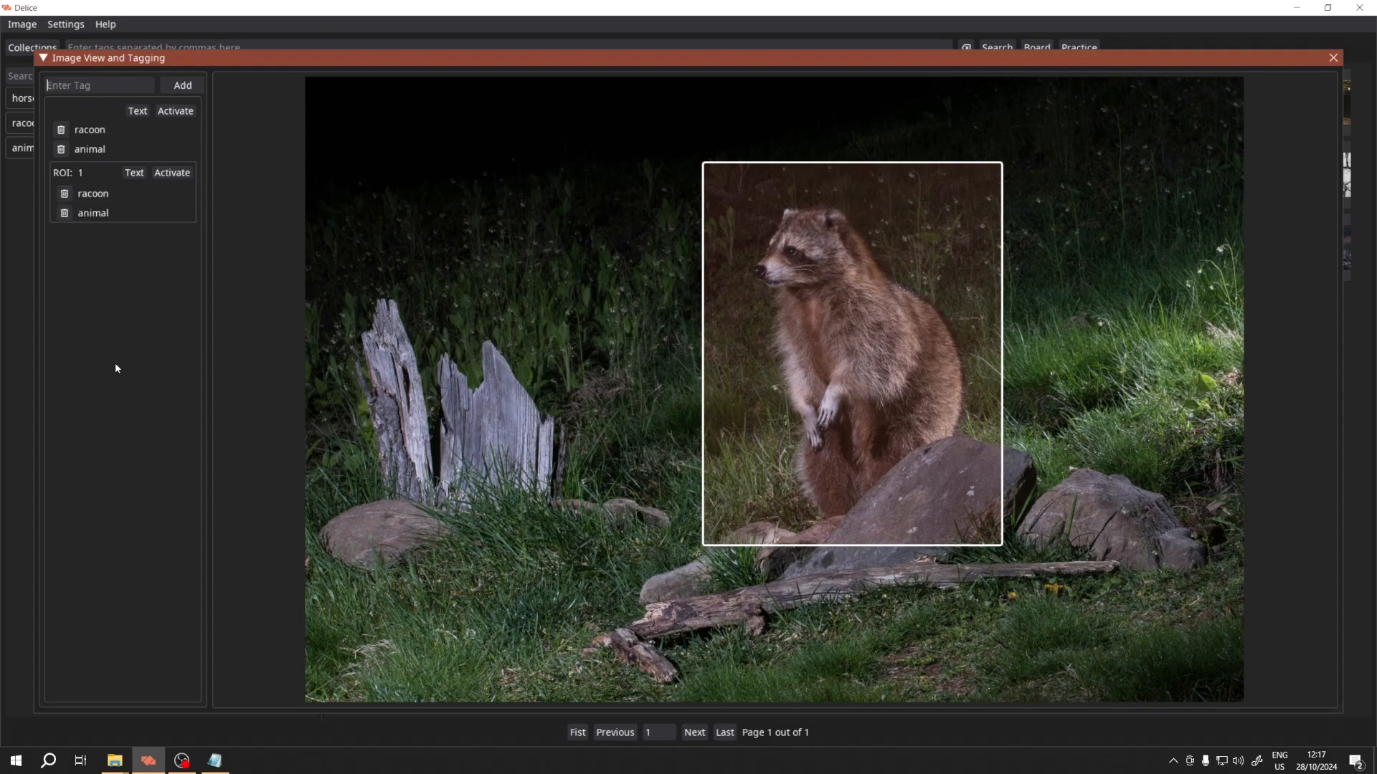
Step: Mark two more regions of interest, one around the large rock below the raccoon and one around the rock beside it
click(631, 422)
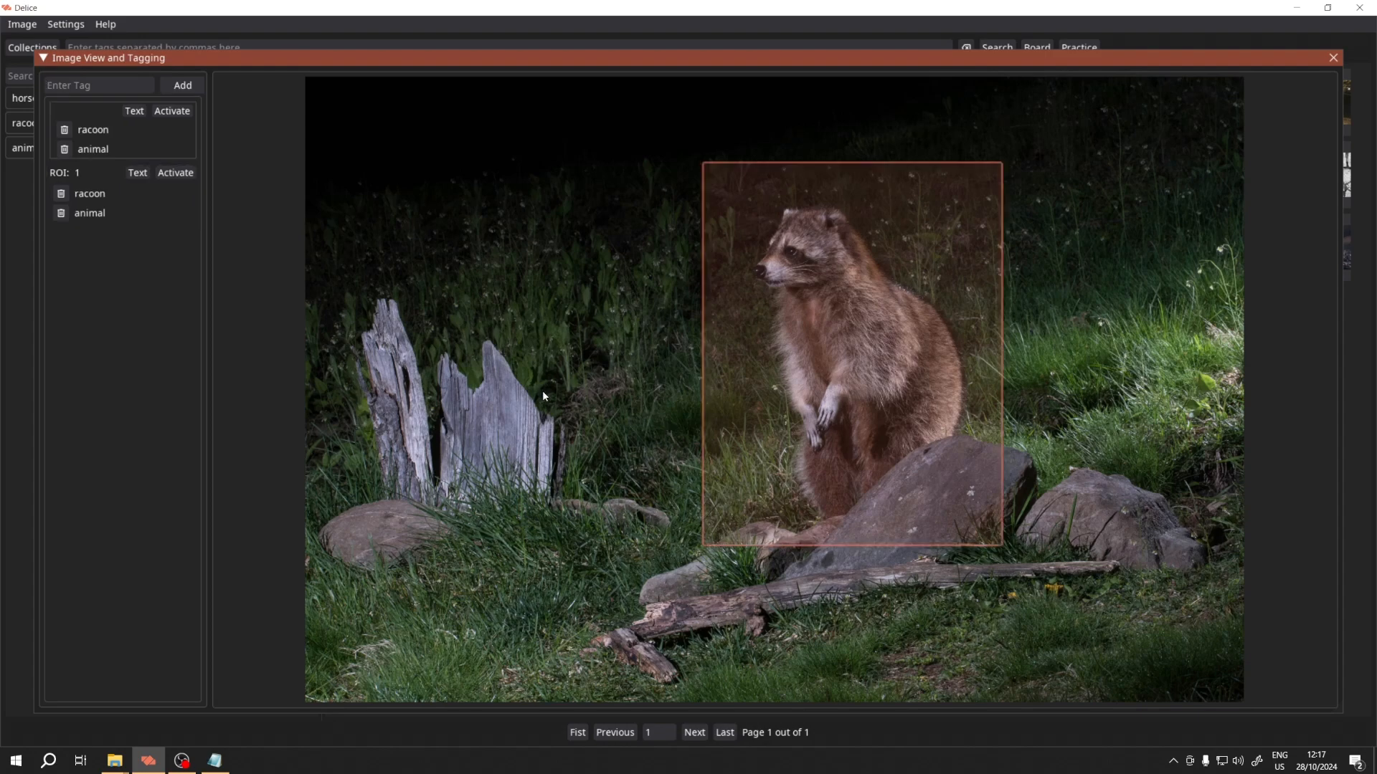
drag(1063, 391, 743, 615)
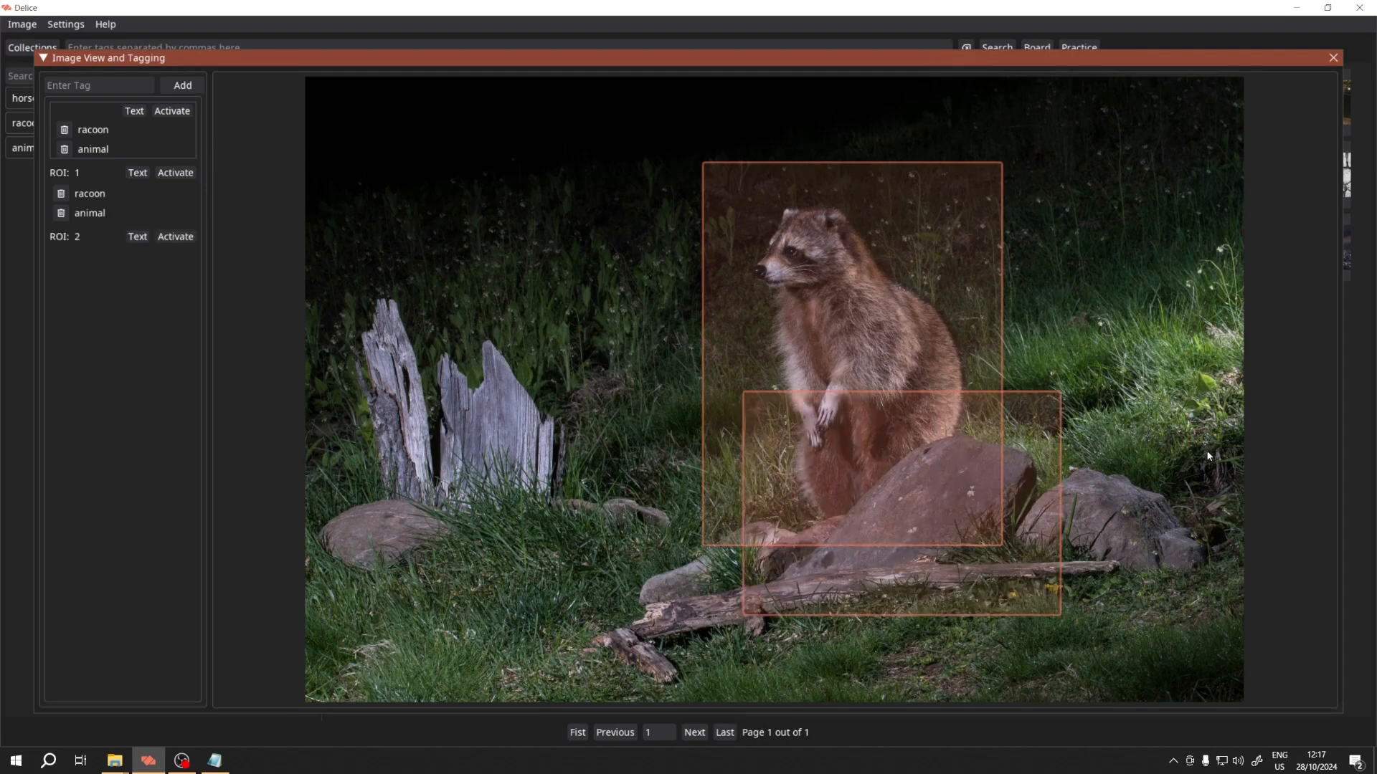
drag(1220, 435, 980, 592)
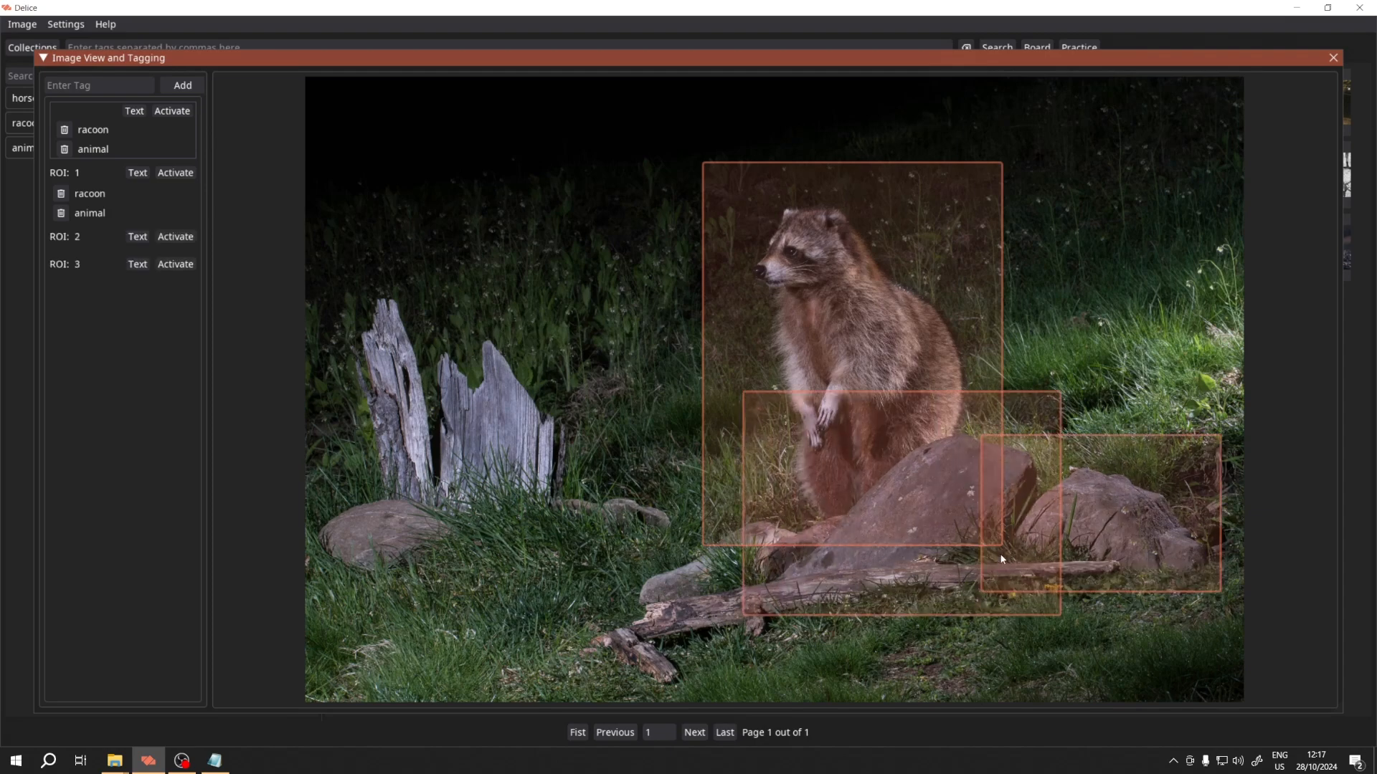
Step: Tag each of the two rock regions, ROI 2 and ROI 3, as "rock"
click(832, 592)
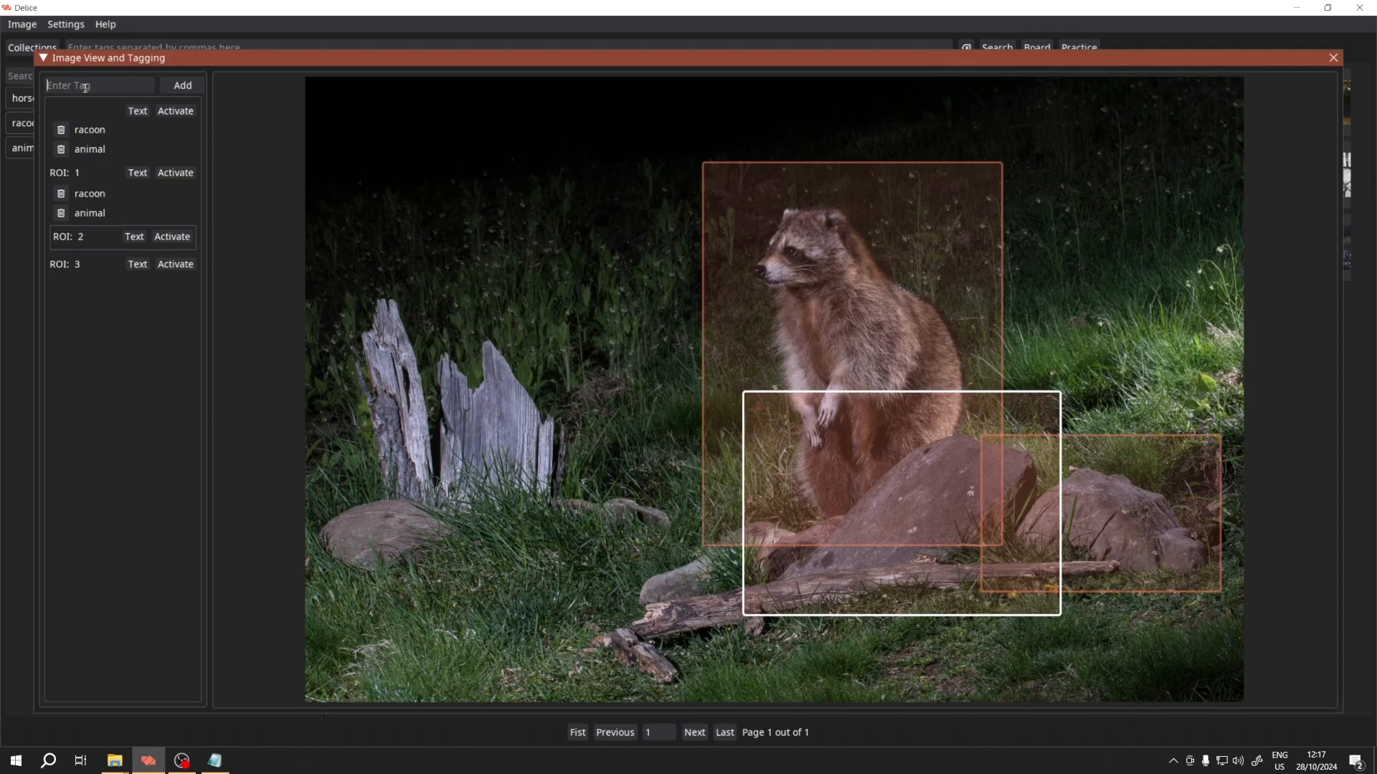
text(rock)
key(Return)
click(1107, 486)
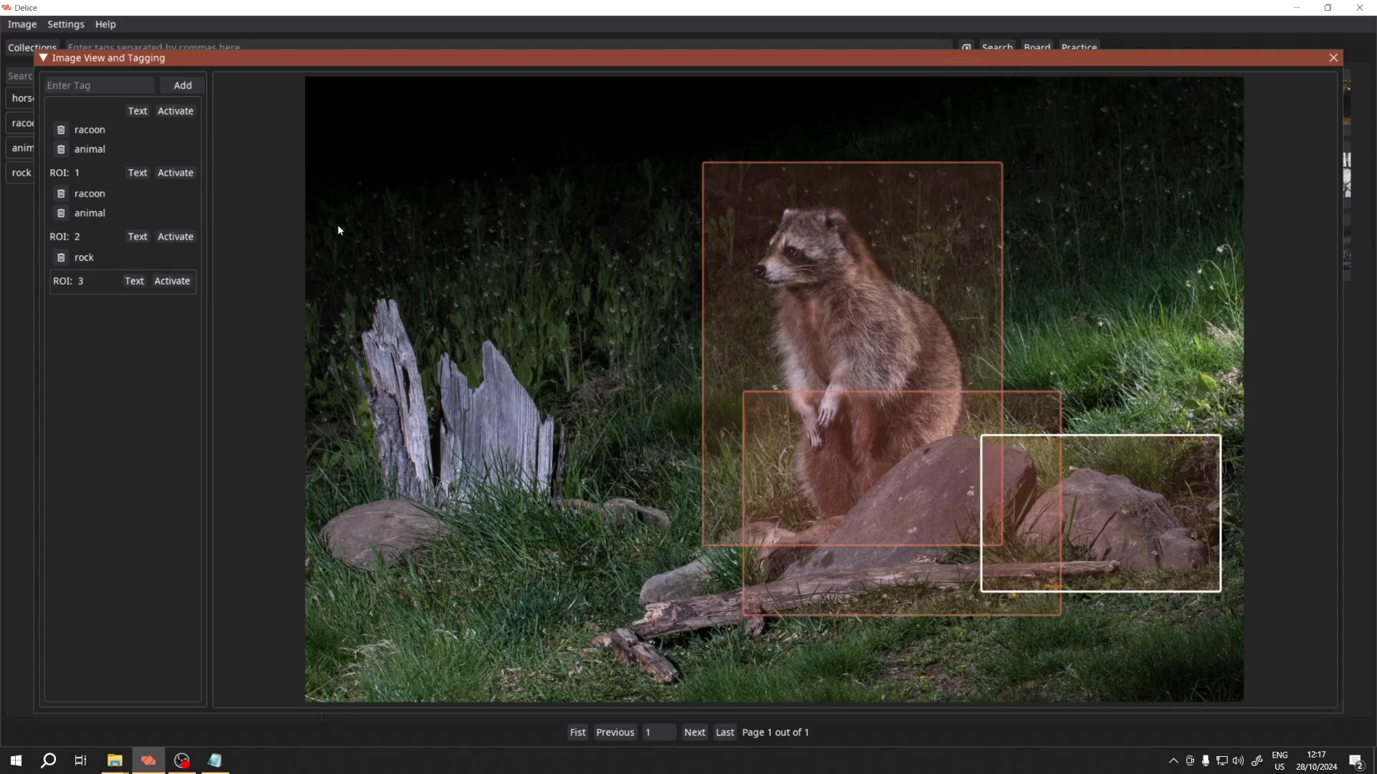
text(rock)
key(Return)
Step: Add the tag "another" to the raccoon region and delete that tag again
click(845, 266)
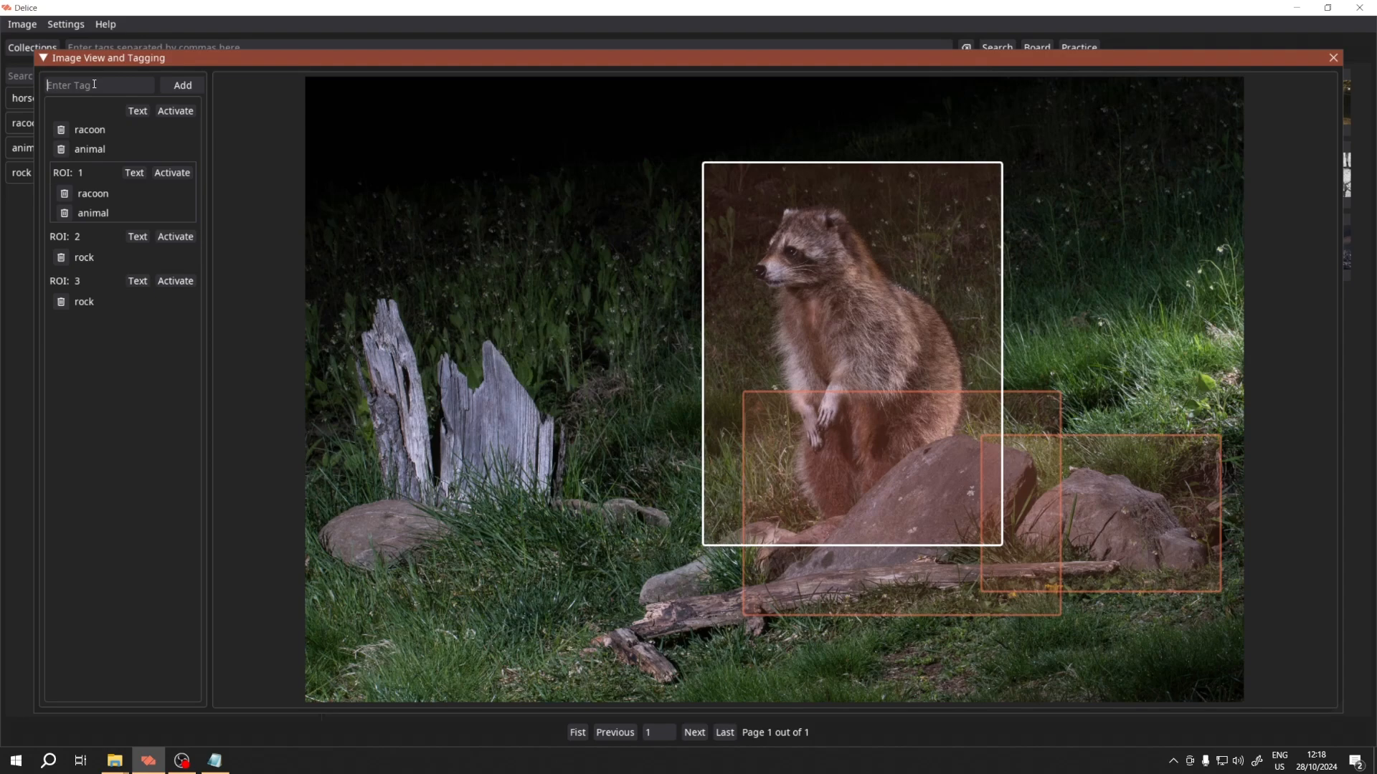
text(another)
key(Return)
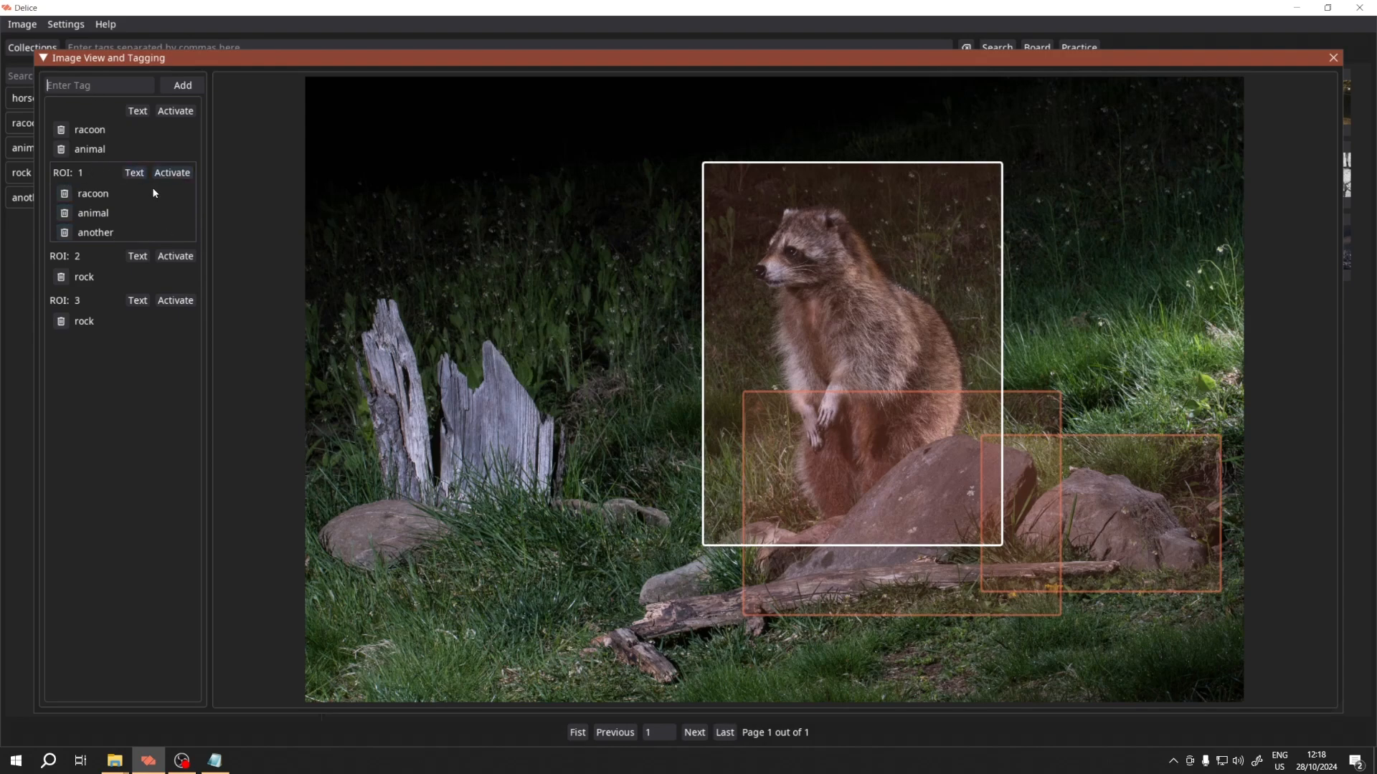
click(64, 233)
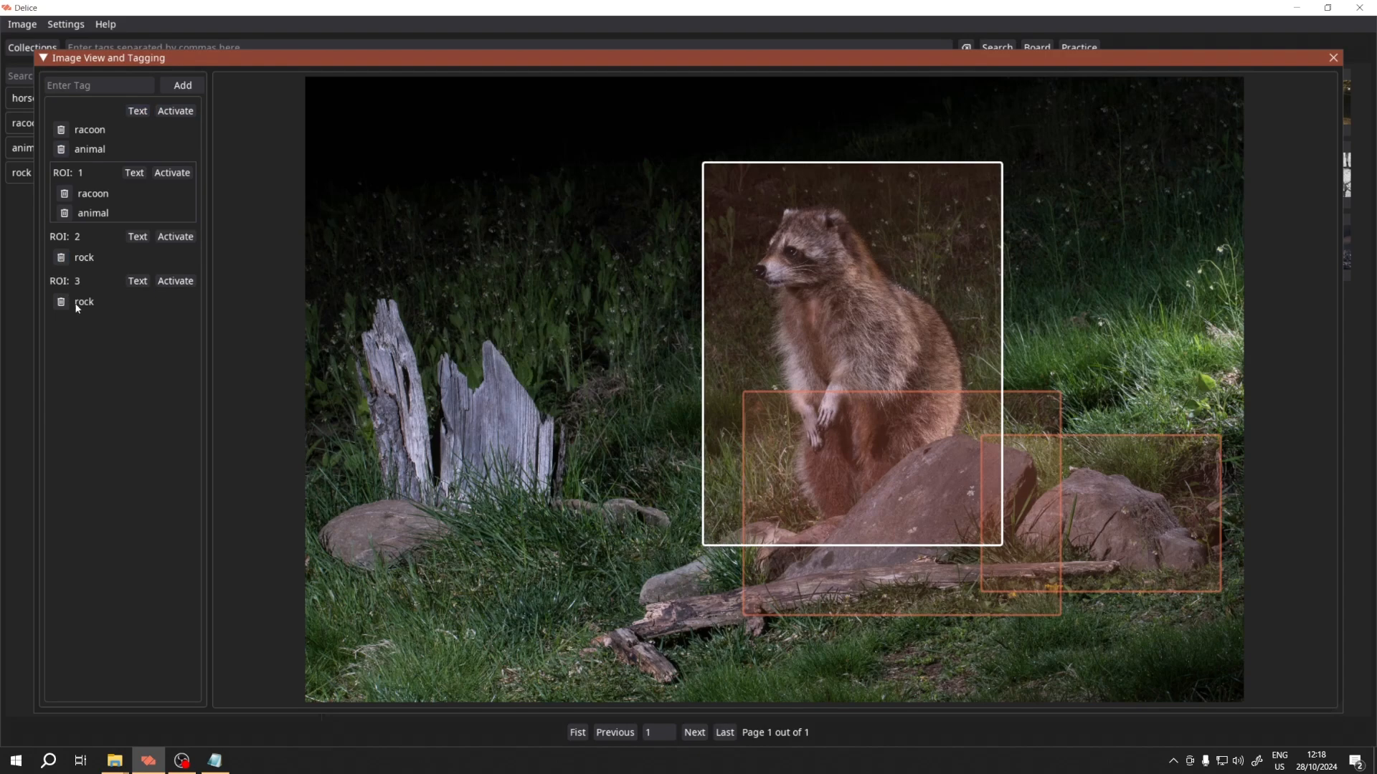
Step: Add the text reference "Racoon is a small animal." to the raccoon region, ROI 1, and save it
click(175, 281)
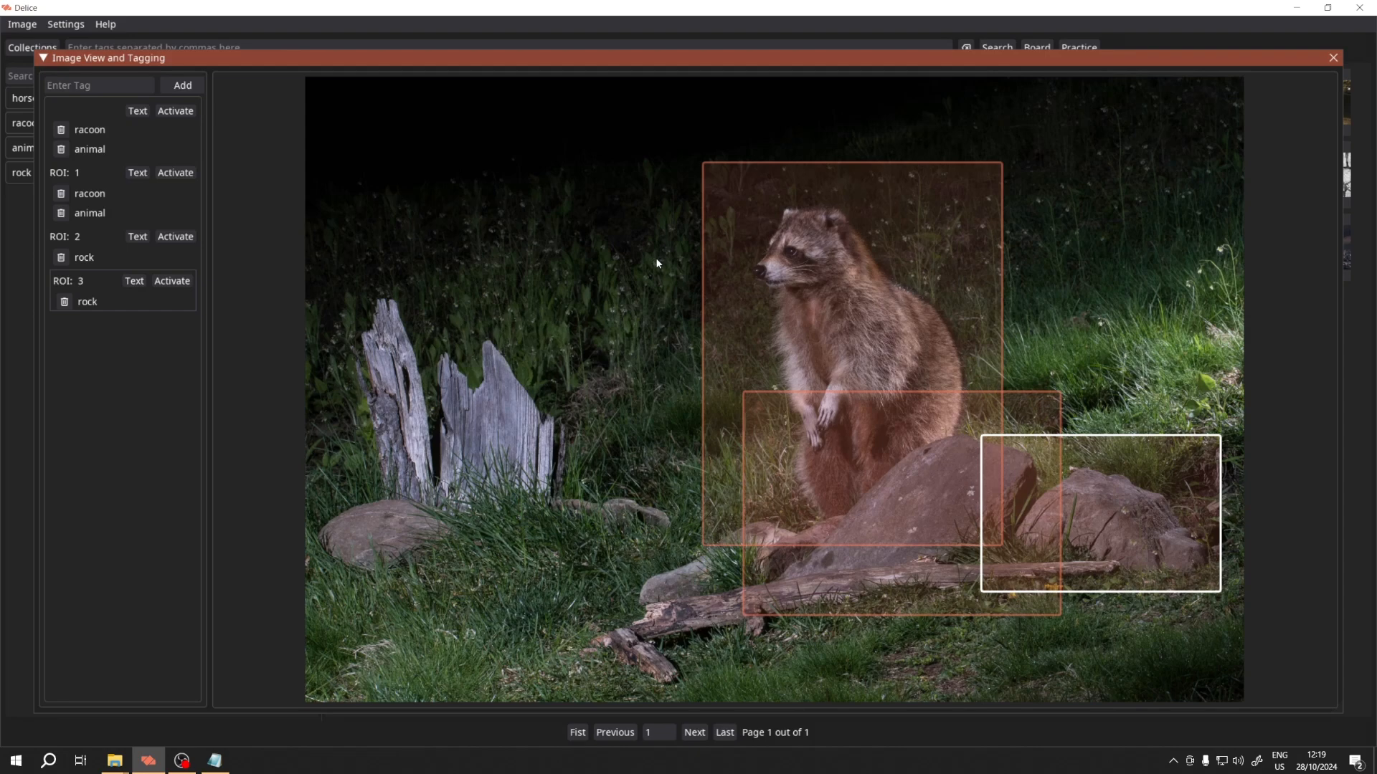
click(719, 255)
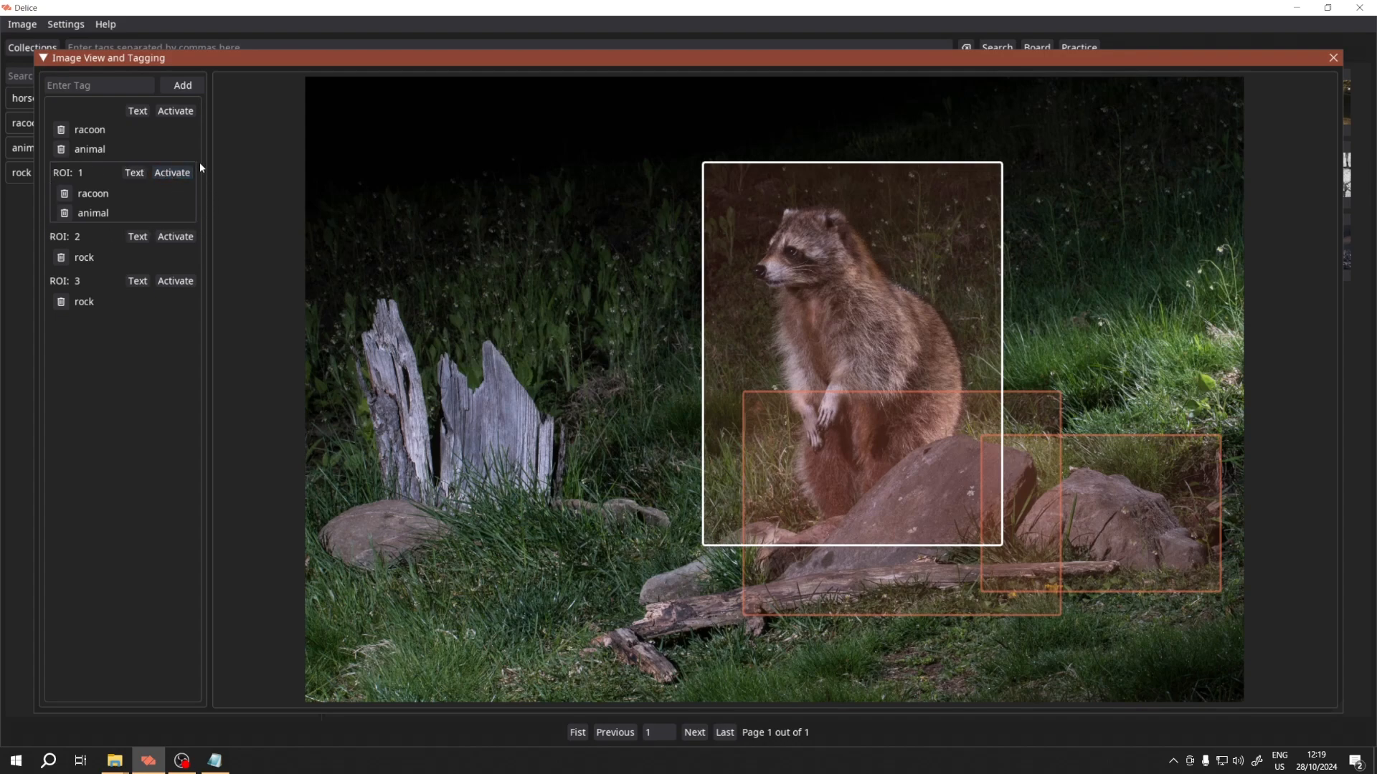
click(134, 175)
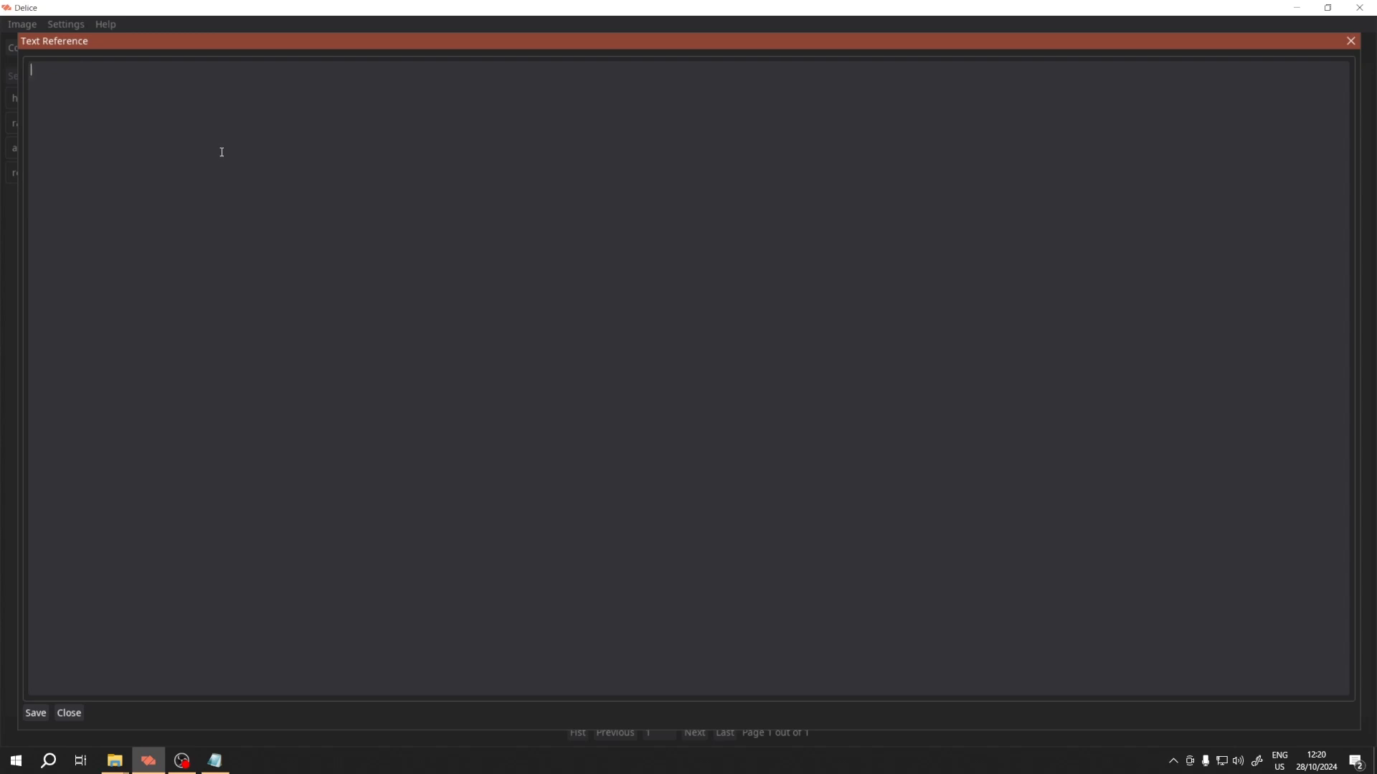
text(Racoon is a small animal)
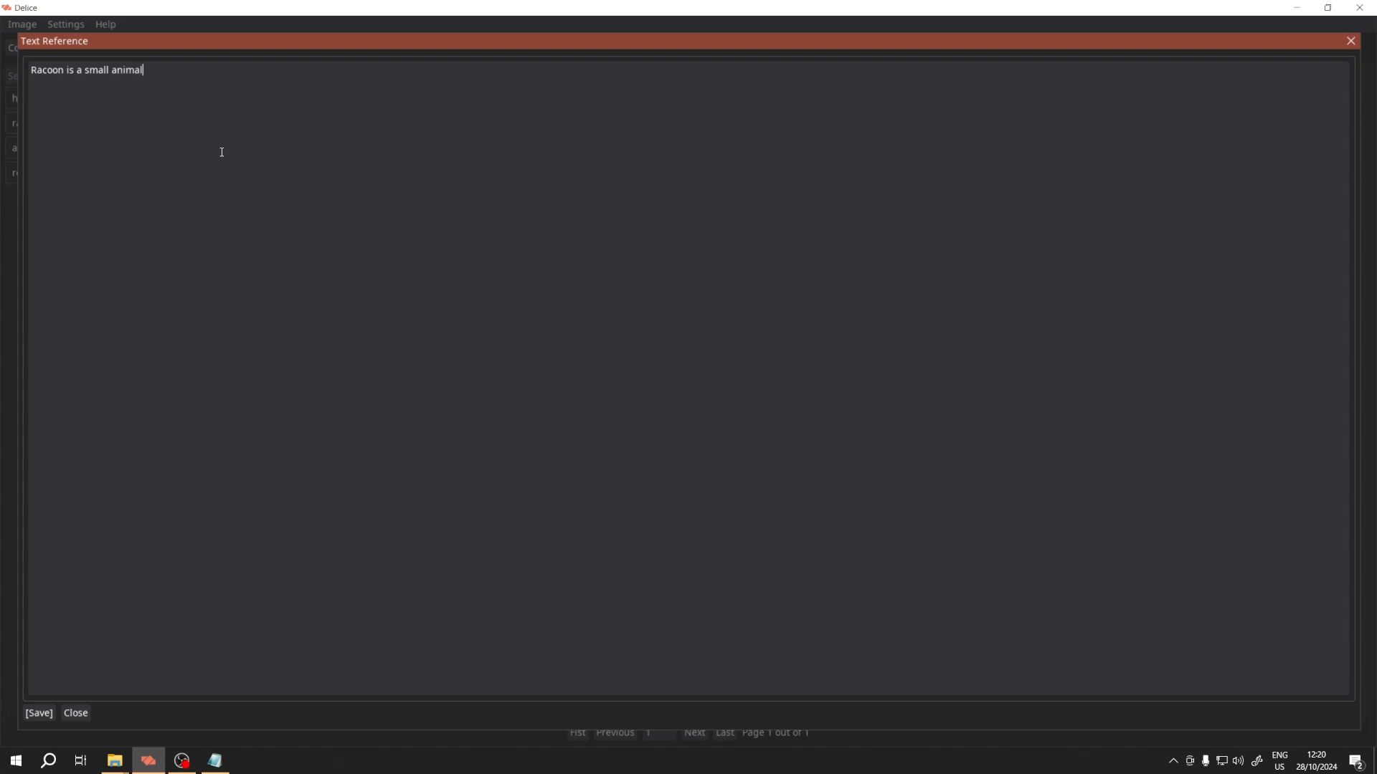
key(BackSpace)
key(BackSpace)
key(BackSpace)
text(mal.)
click(32, 718)
key(ctrl+s)
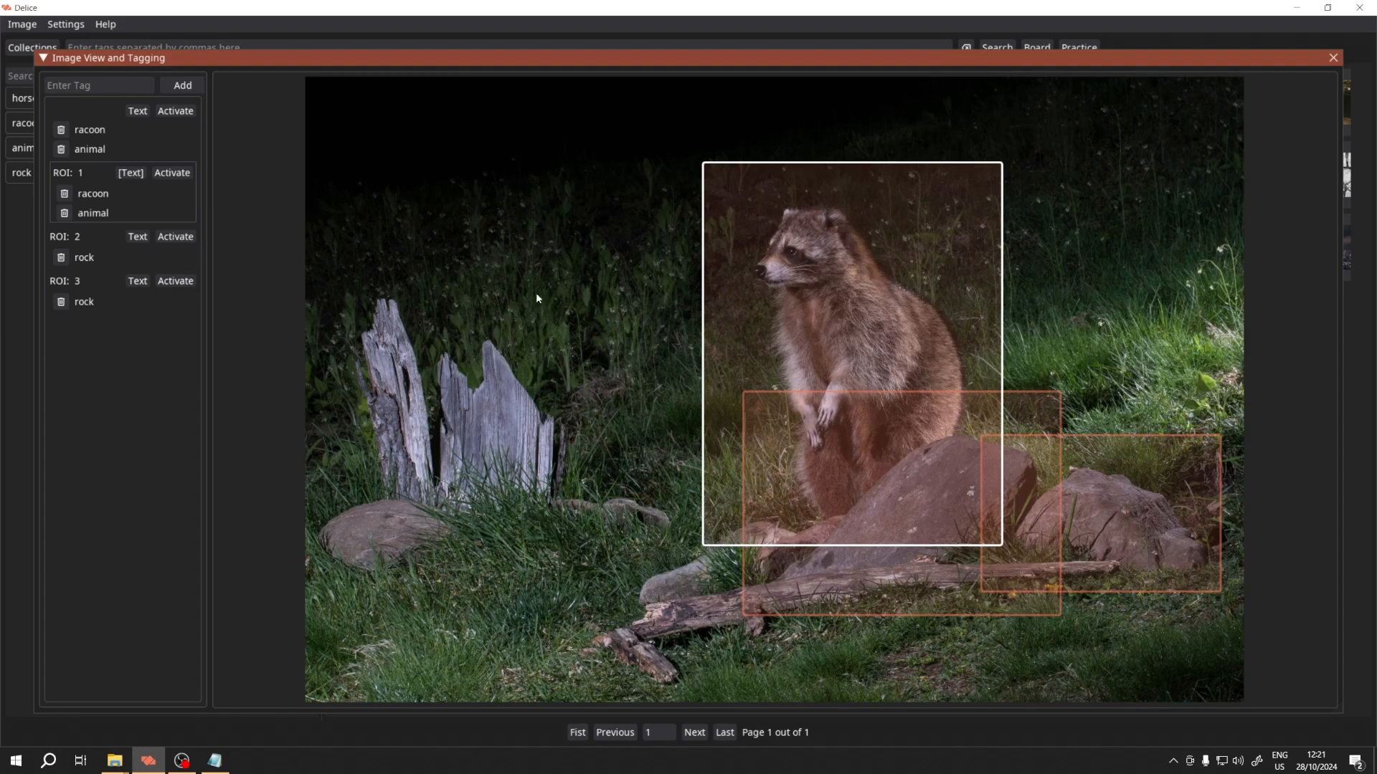
Step: Mark a region of interest around the broken tree stump and remove that region
click(588, 290)
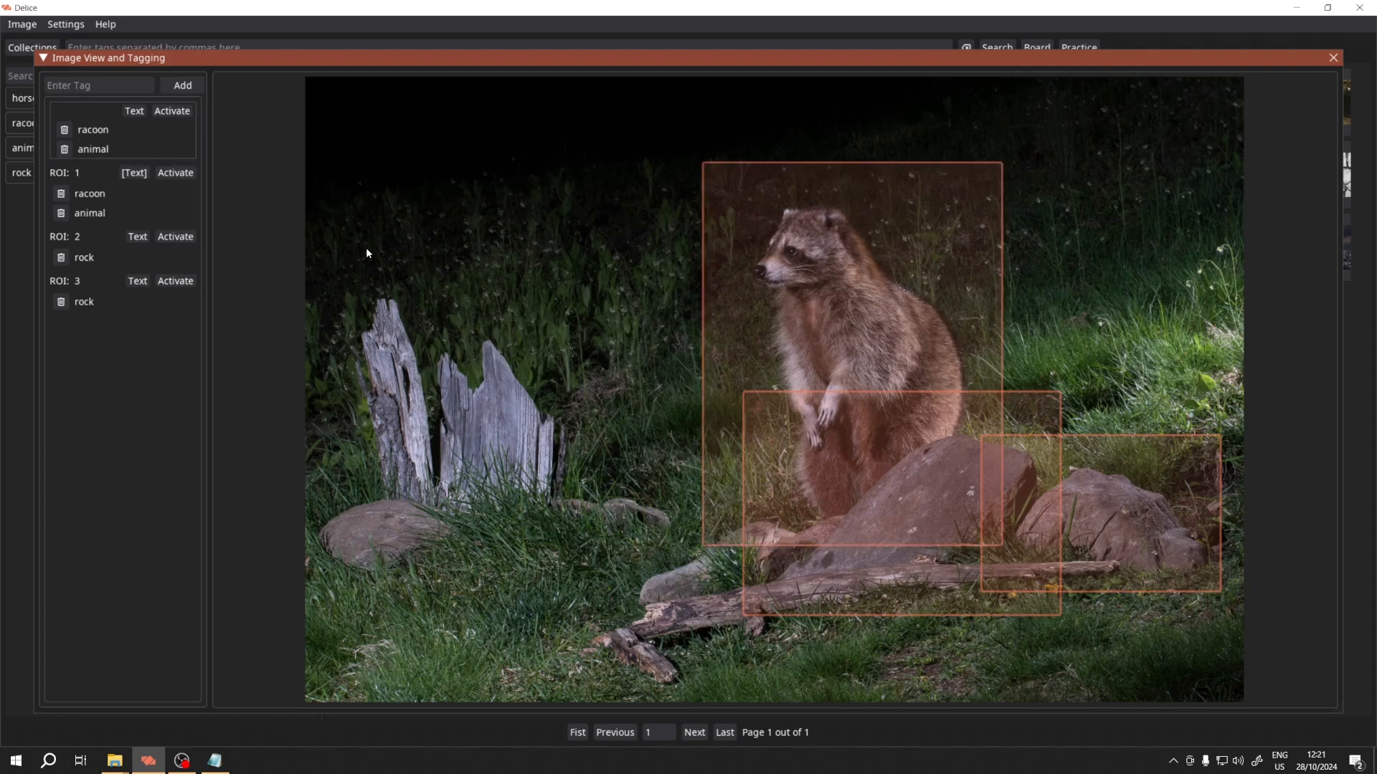
drag(366, 251, 578, 527)
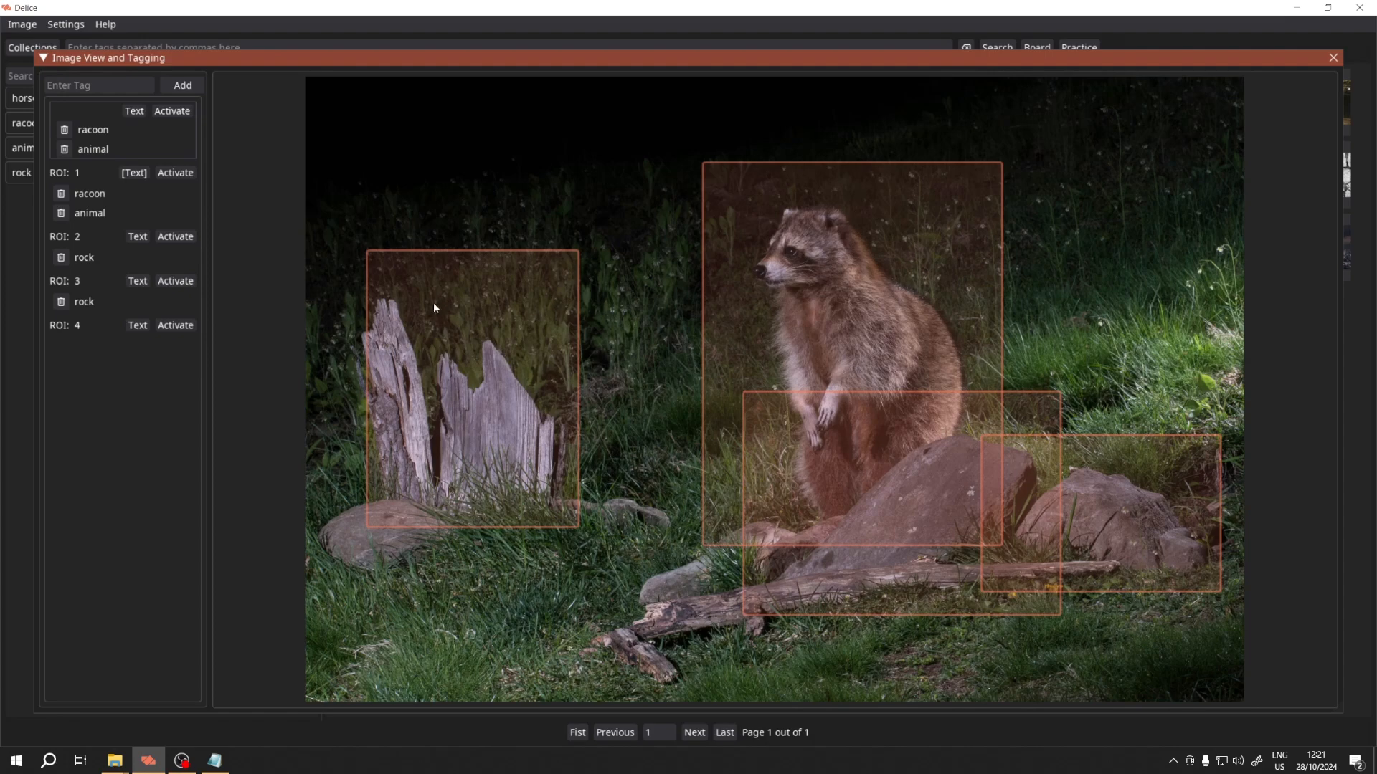
click(513, 345)
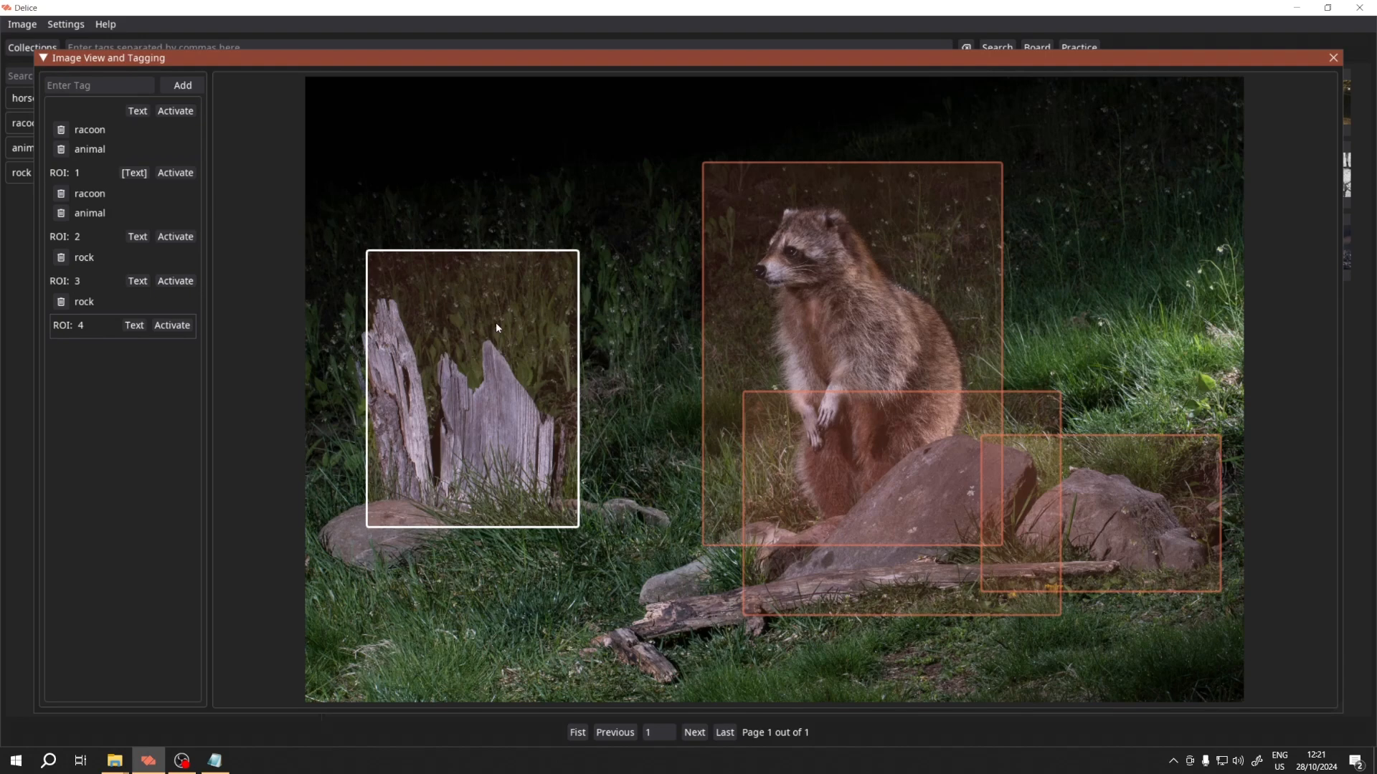
right_click(482, 309)
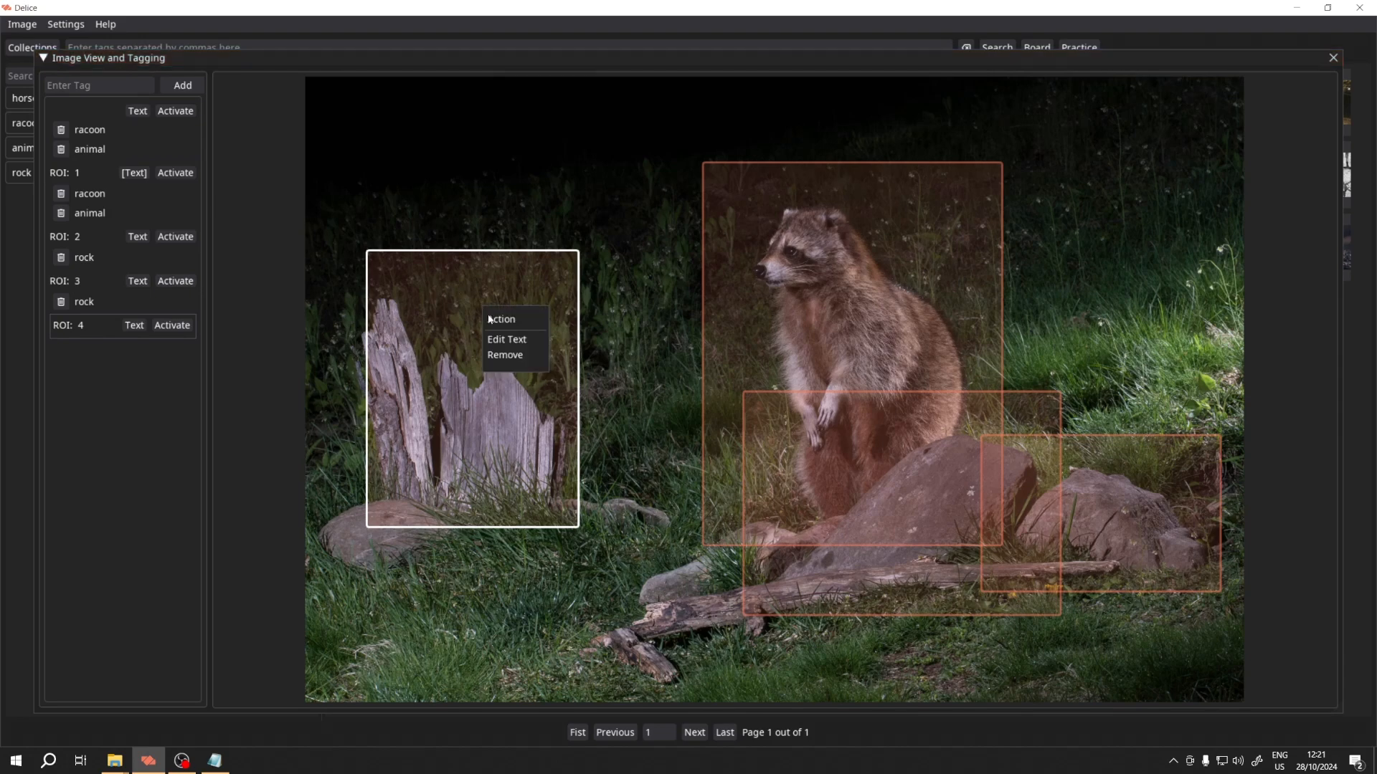
click(505, 355)
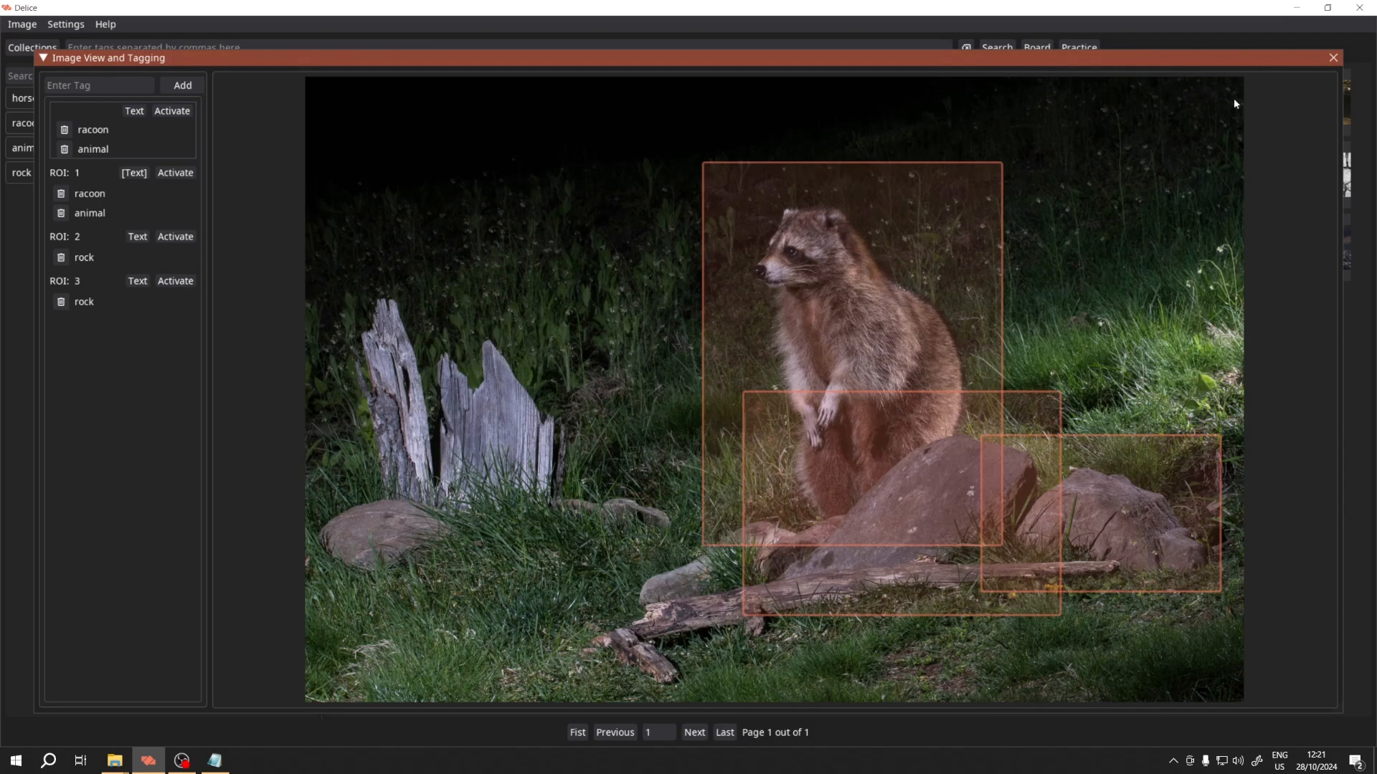
Step: Close the image tagging view and filter the image library by the "racoon" tag
click(1334, 58)
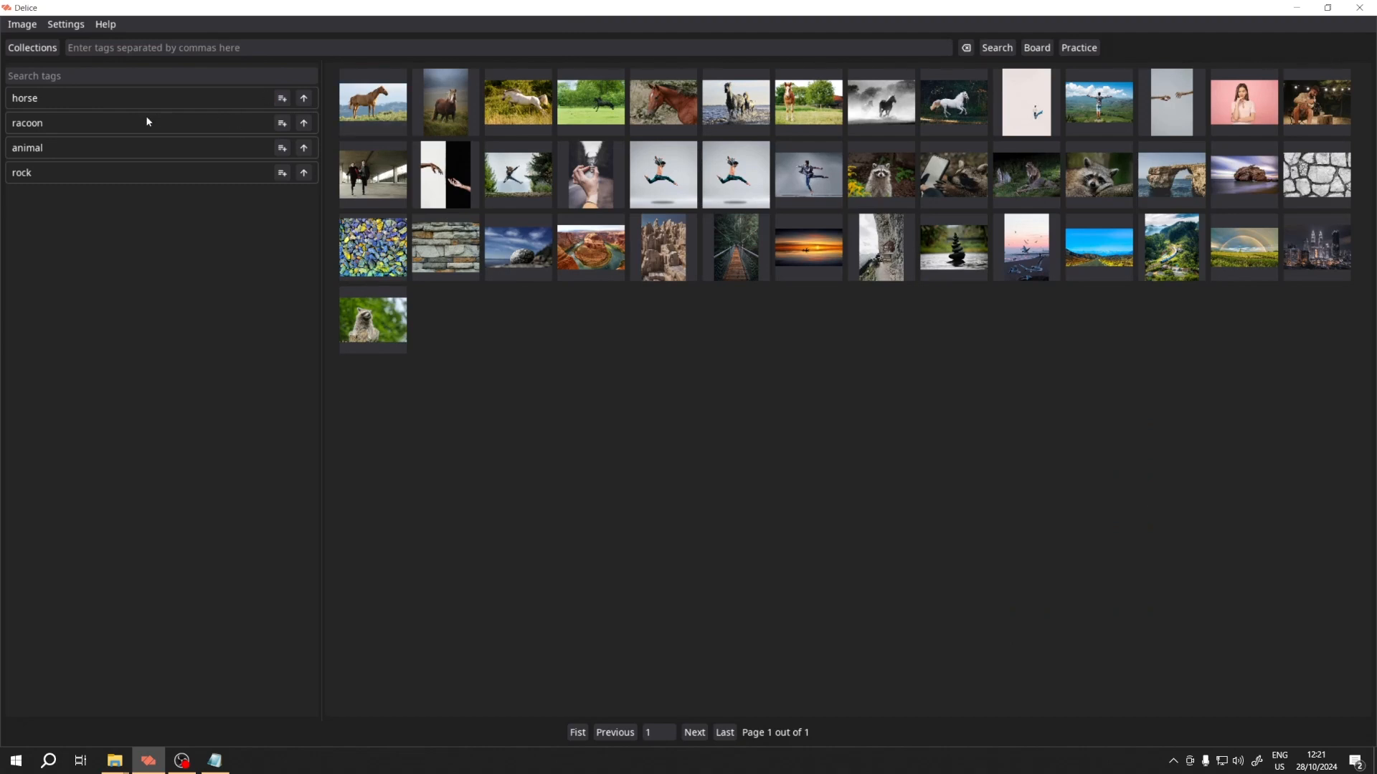
click(304, 124)
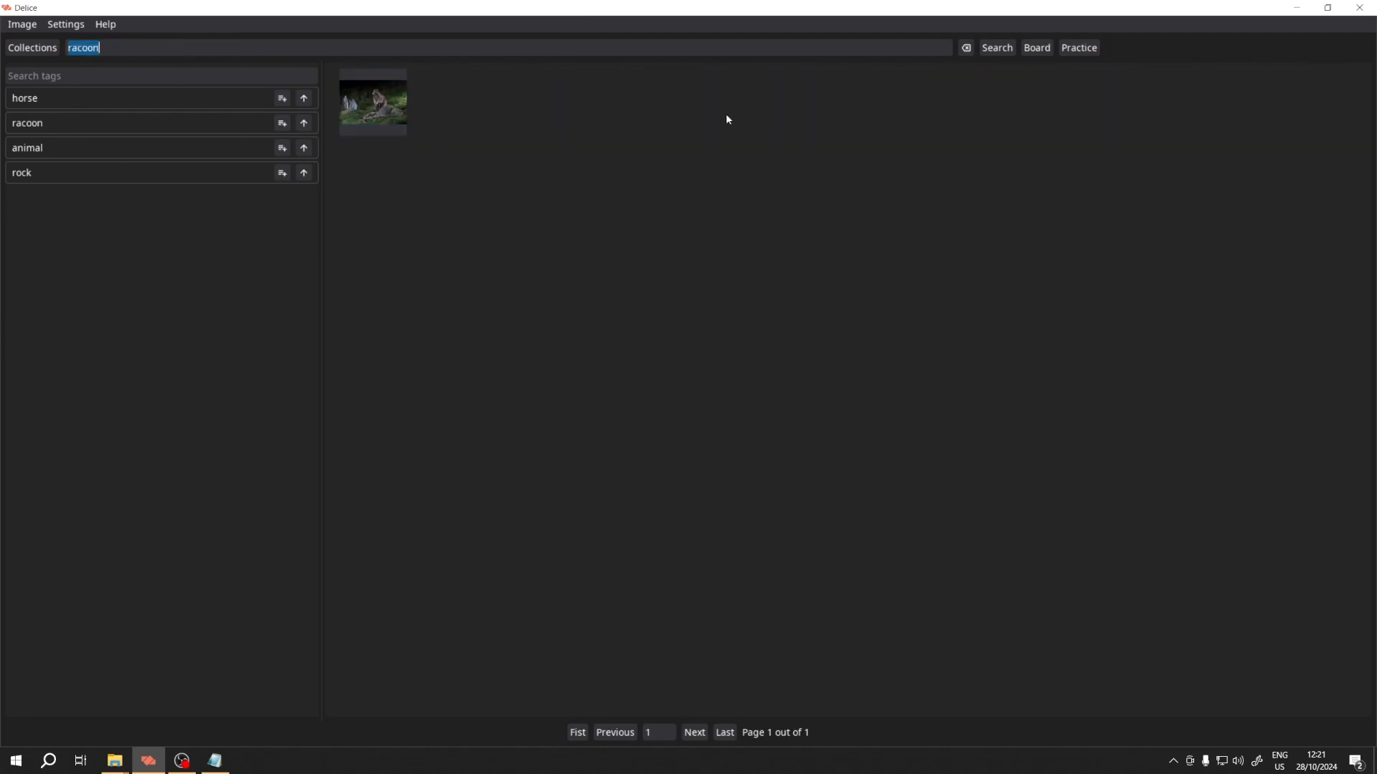
Step: Open the search results as a board and regenerate it with Individual ROI and Show Text Reference enabled
click(1035, 51)
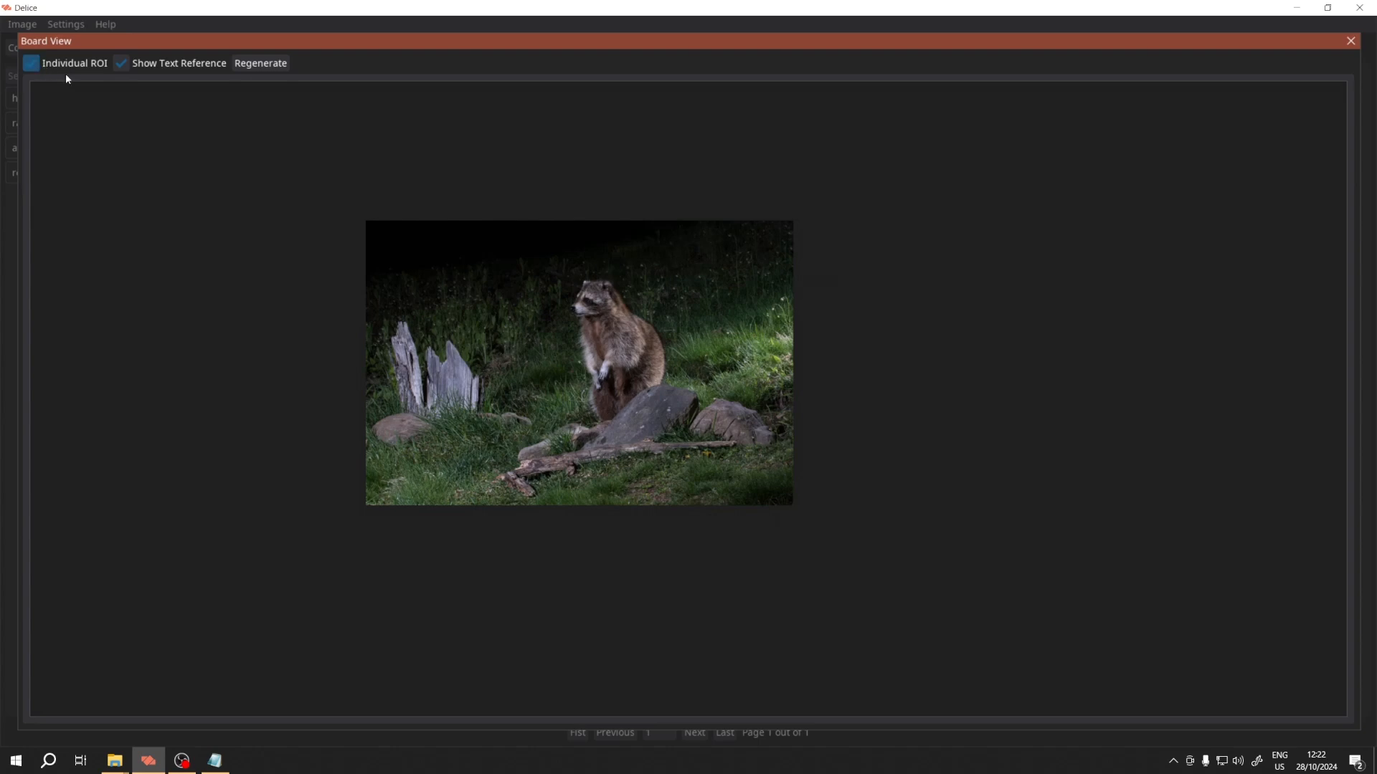
click(260, 63)
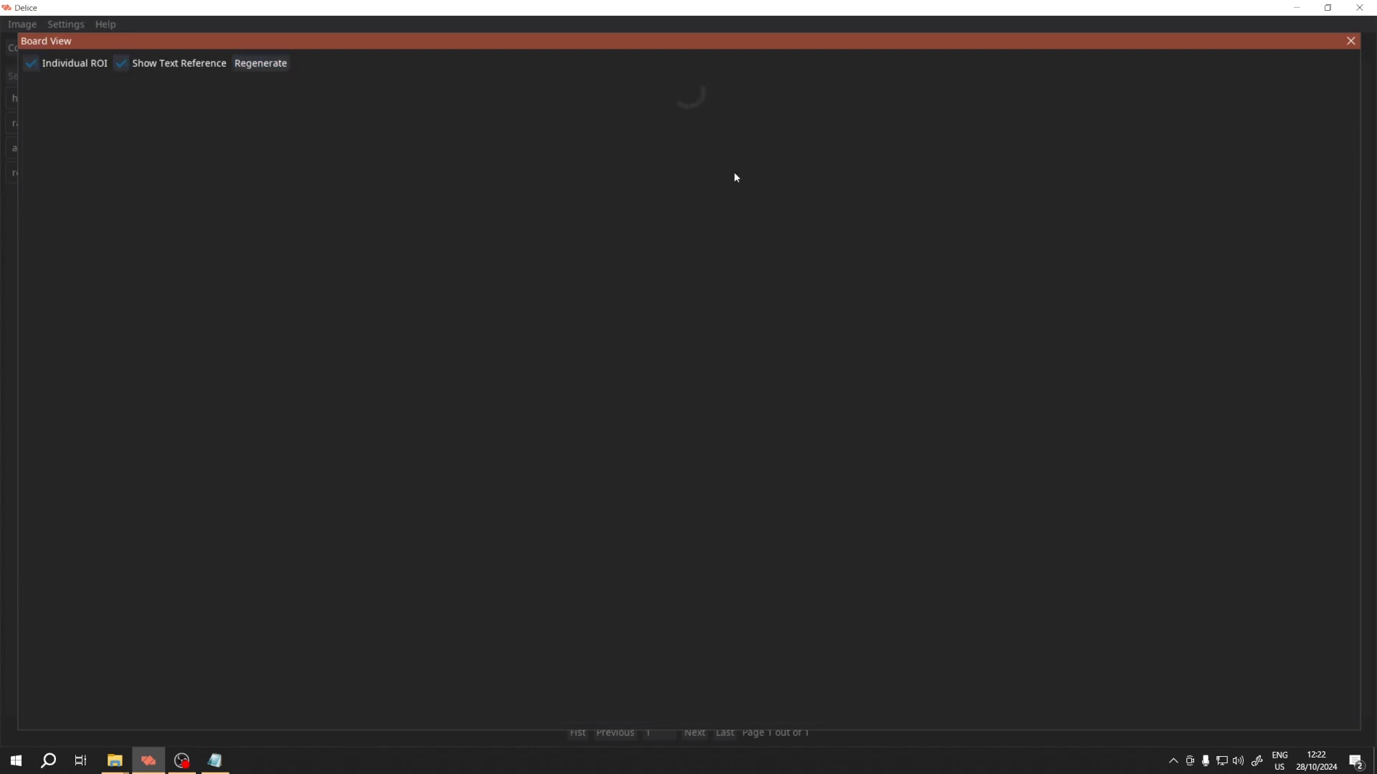
drag(555, 295, 804, 321)
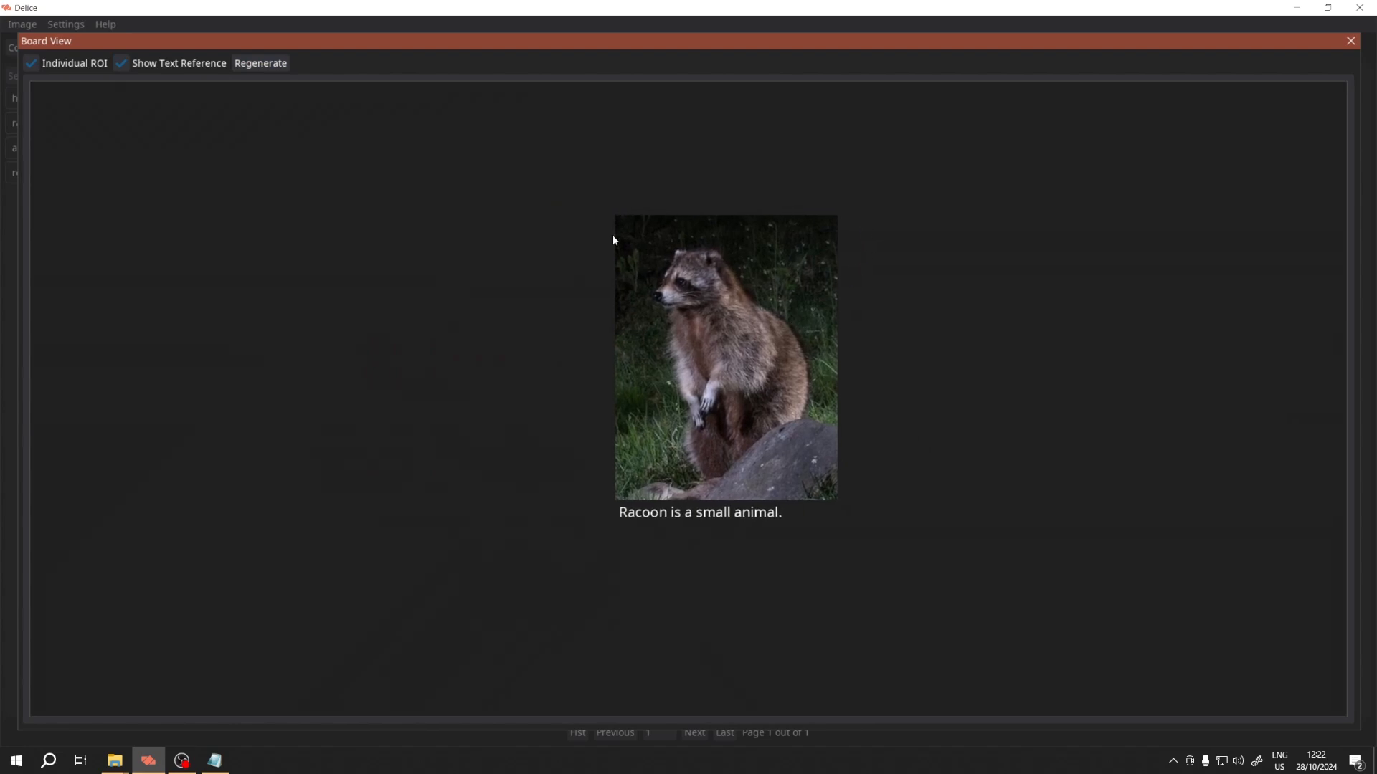